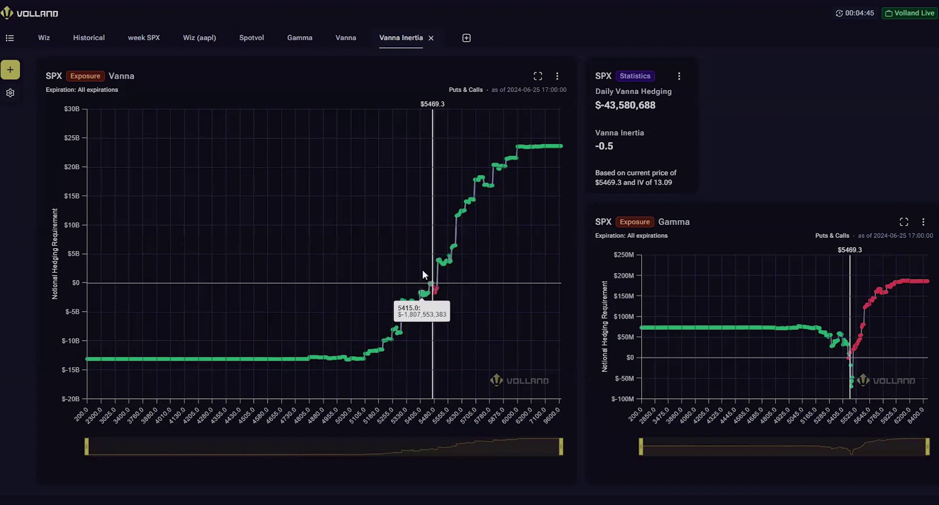
# Zoom and pan the SPX Vanna chart so the strikes span roughly 5085–5785 around price 5469.3
pyautogui.scroll(5, 423, 269)
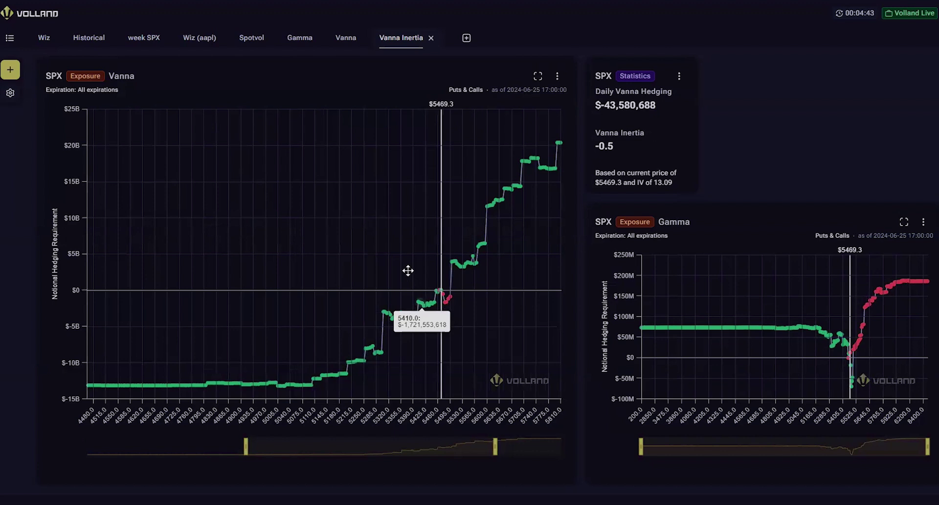
pyautogui.moveTo(422, 273); pyautogui.dragTo(370, 277)
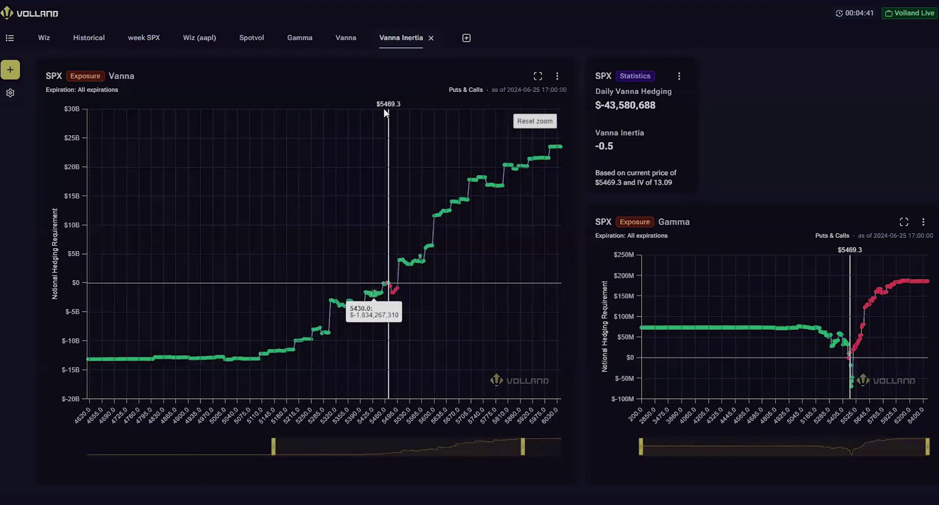
pyautogui.moveTo(351, 178)
pyautogui.mouseDown()
pyautogui.moveTo(308, 189)
pyautogui.moveTo(319, 194)
pyautogui.mouseUp()
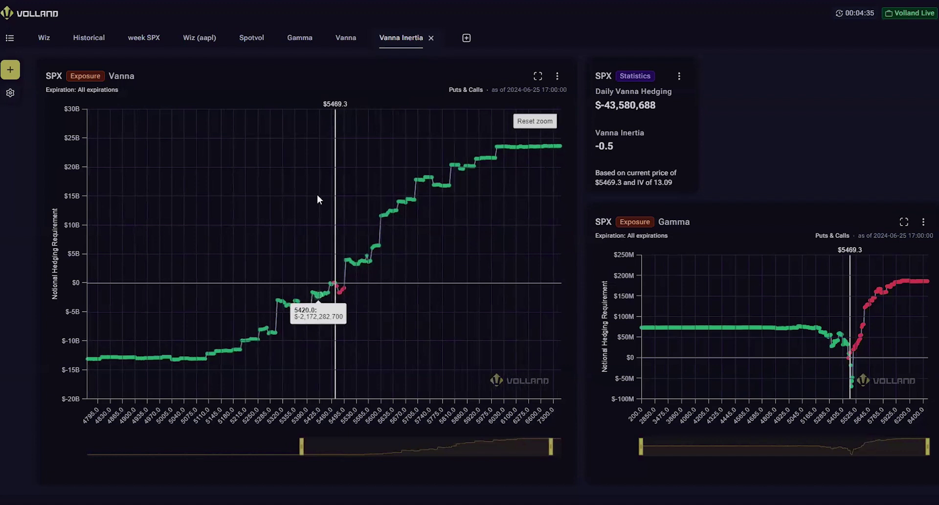
pyautogui.scroll(3, 312, 200)
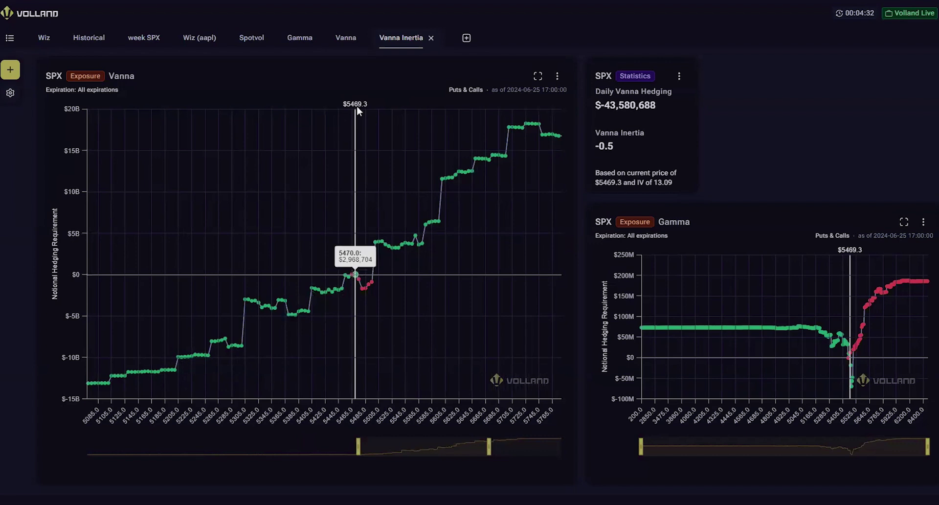
pyautogui.scroll(2, 333, 198)
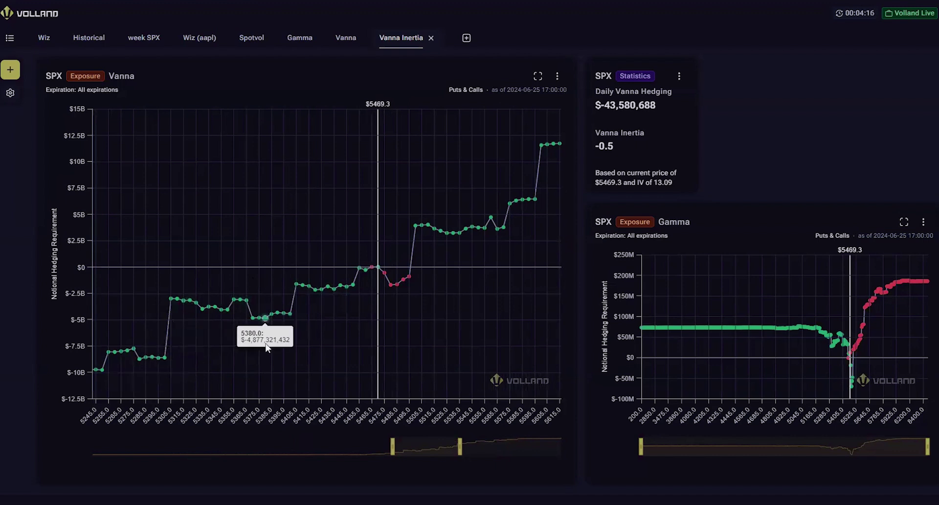
pyautogui.scroll(-2, 266, 343)
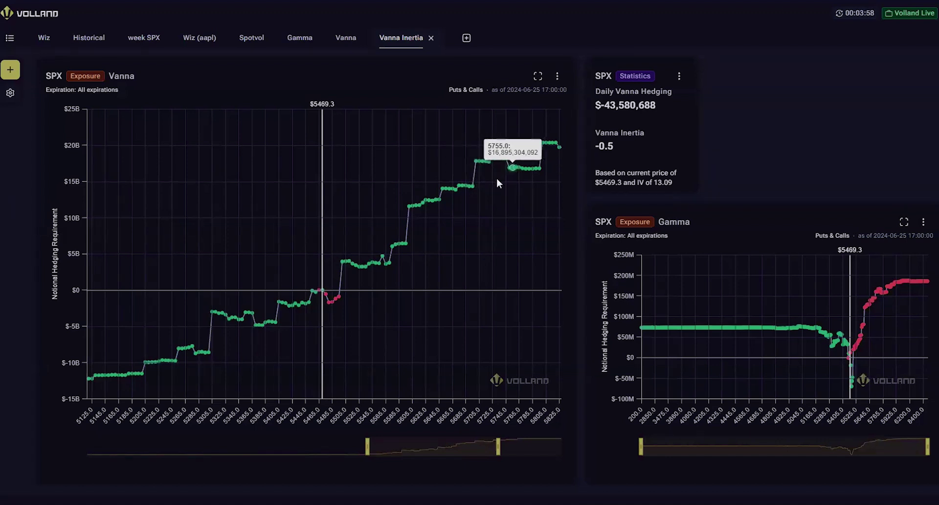
pyautogui.moveTo(339, 239); pyautogui.dragTo(356, 239)
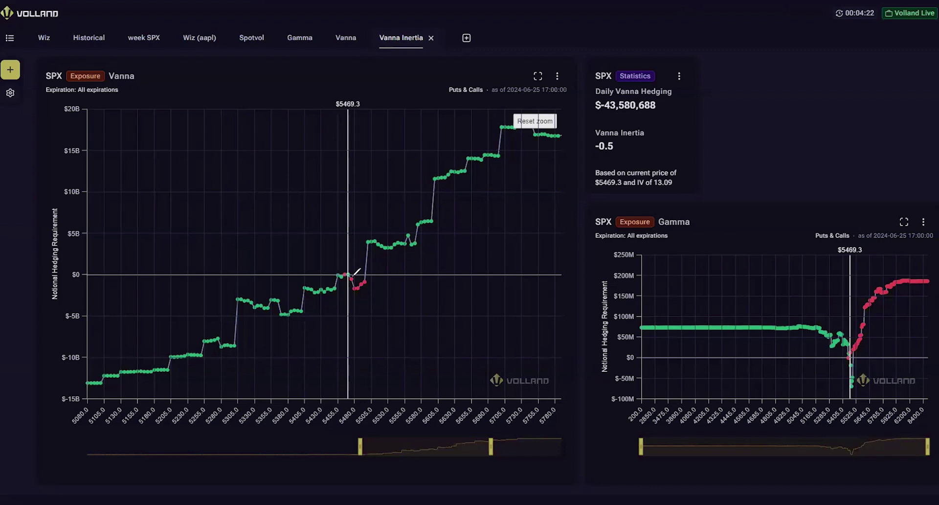
# Draw a small green squiggle beside the 5469.3 price line on the Vanna chart
pyautogui.moveTo(355, 276); pyautogui.dragTo(366, 279)
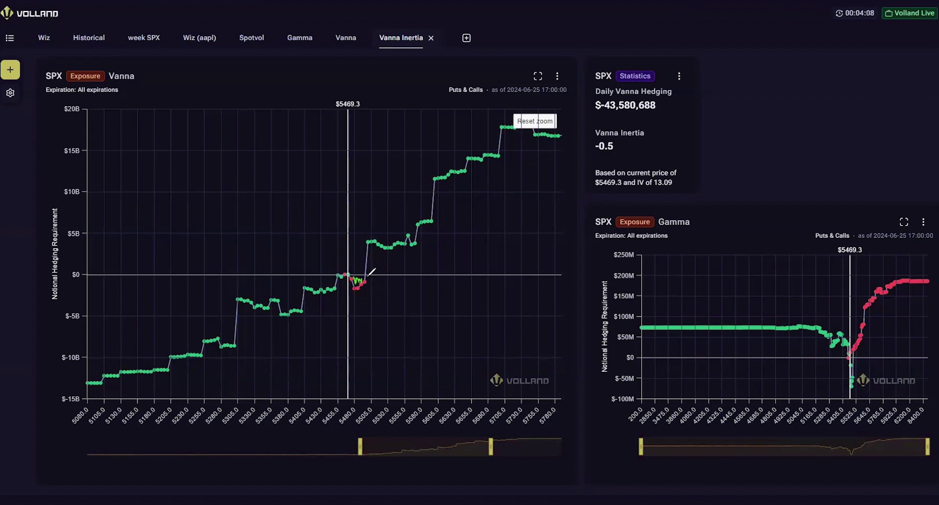
# Scribble red zigzags over the higher-strike Vanna curve and red loops over the lower strikes
pyautogui.moveTo(369, 275); pyautogui.dragTo(463, 199)
pyautogui.moveTo(463, 245)
pyautogui.mouseDown()
pyautogui.moveTo(521, 130)
pyautogui.moveTo(550, 260)
pyautogui.mouseUp()
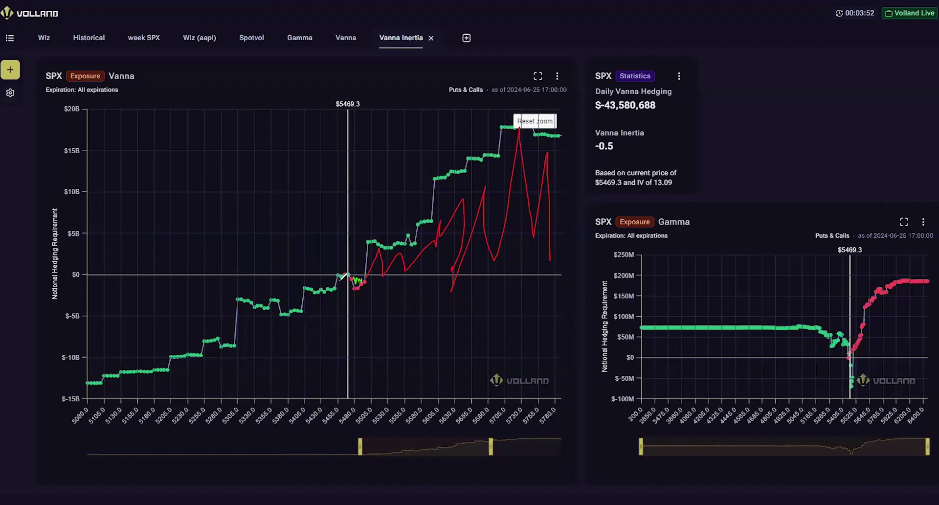
pyautogui.moveTo(332, 278)
pyautogui.mouseDown()
pyautogui.moveTo(311, 279)
pyautogui.moveTo(297, 301)
pyautogui.moveTo(240, 269)
pyautogui.moveTo(238, 281)
pyautogui.moveTo(119, 353)
pyautogui.moveTo(162, 353)
pyautogui.moveTo(224, 325)
pyautogui.moveTo(118, 293)
pyautogui.moveTo(100, 352)
pyautogui.moveTo(212, 319)
pyautogui.mouseUp()
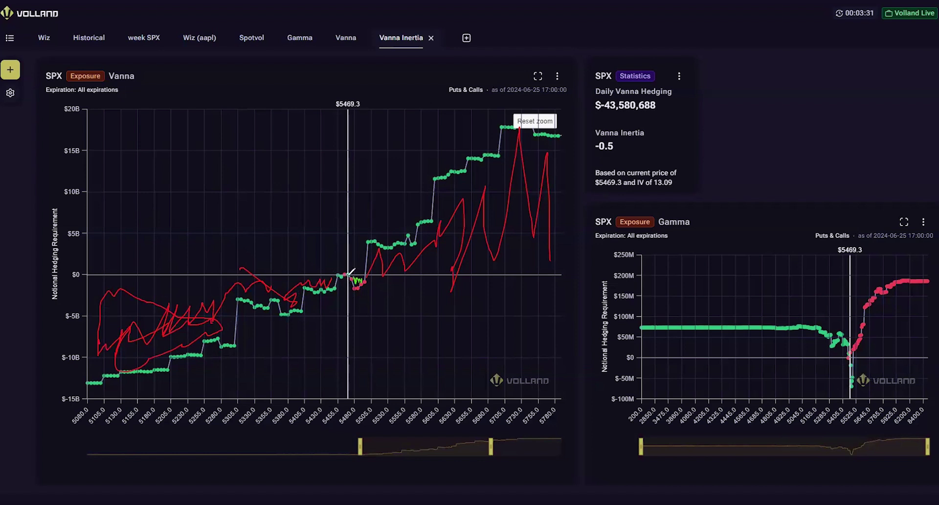
# Draw a purple freehand line from the price line down to the chart's lower left
pyautogui.moveTo(345, 280)
pyautogui.mouseDown()
pyautogui.moveTo(325, 382)
pyautogui.moveTo(135, 387)
pyautogui.mouseUp()
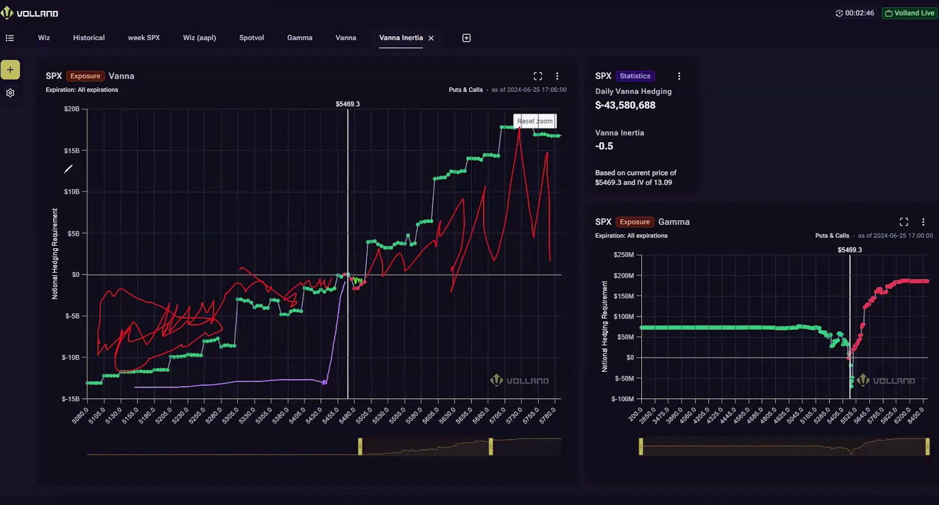
# Undo the low purple line, redraw it rising to the top-left, and start green zigzags above zero
pyautogui.hotkey('ctrl', 'z')
pyautogui.moveTo(346, 273); pyautogui.dragTo(320, 246)
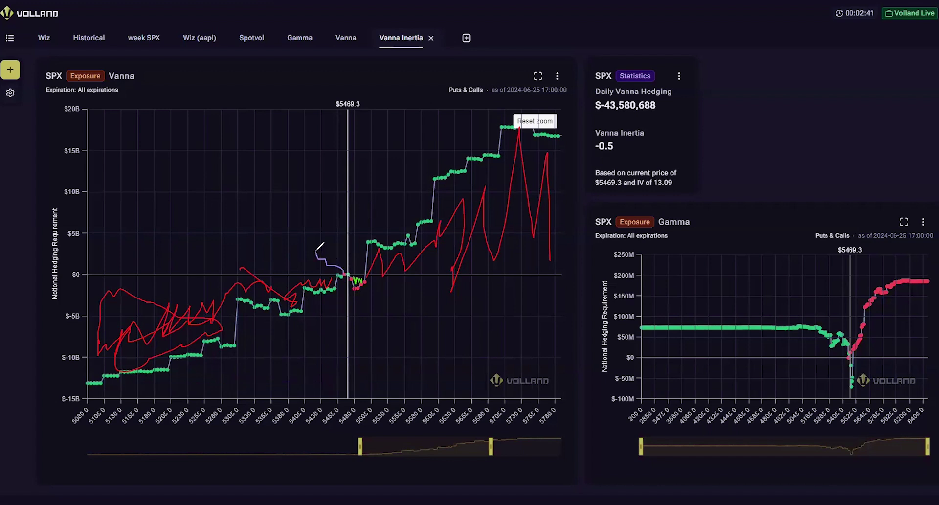
pyautogui.moveTo(317, 250)
pyautogui.mouseDown()
pyautogui.moveTo(215, 178)
pyautogui.moveTo(93, 117)
pyautogui.mouseUp()
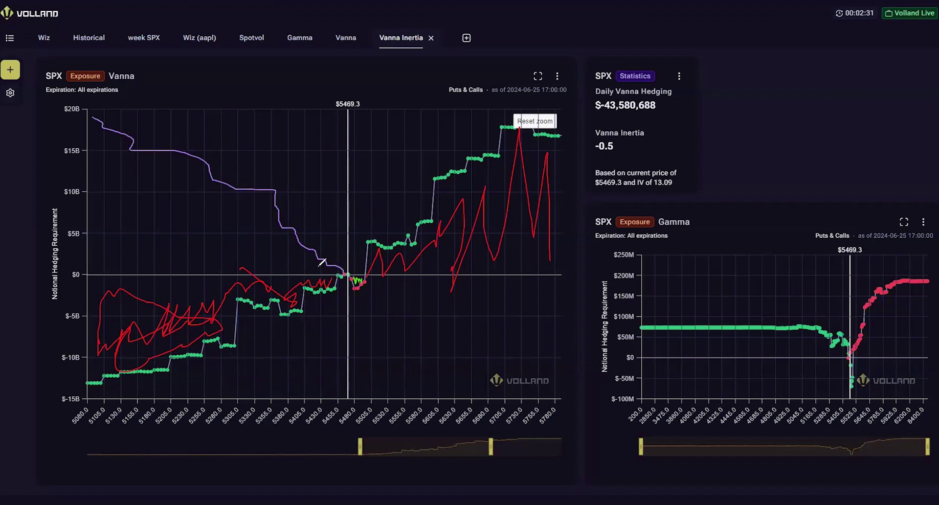
pyautogui.moveTo(321, 266); pyautogui.dragTo(205, 237)
# Densely fill the upper-left chart area between zero and the purple curve with green zigzags
pyautogui.moveTo(185, 192); pyautogui.dragTo(295, 264)
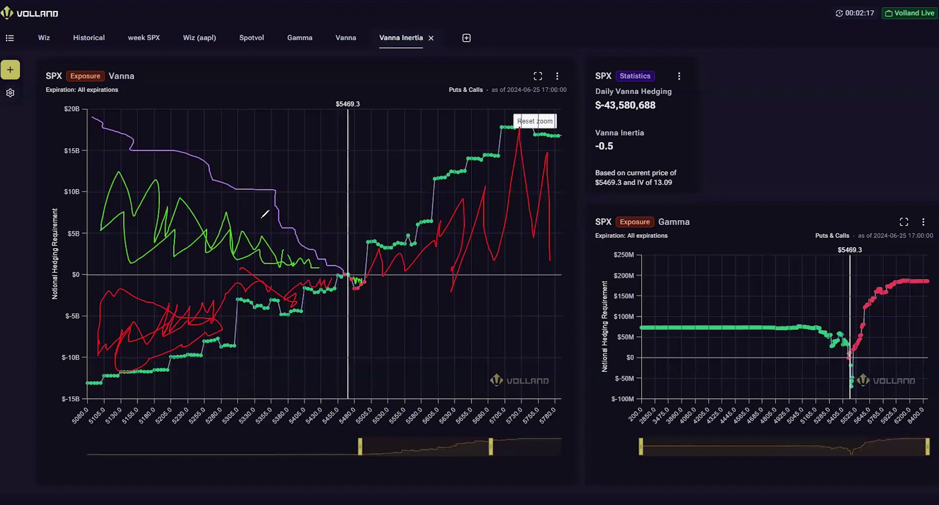
pyautogui.moveTo(259, 211); pyautogui.dragTo(235, 233)
pyautogui.moveTo(193, 189); pyautogui.dragTo(294, 264)
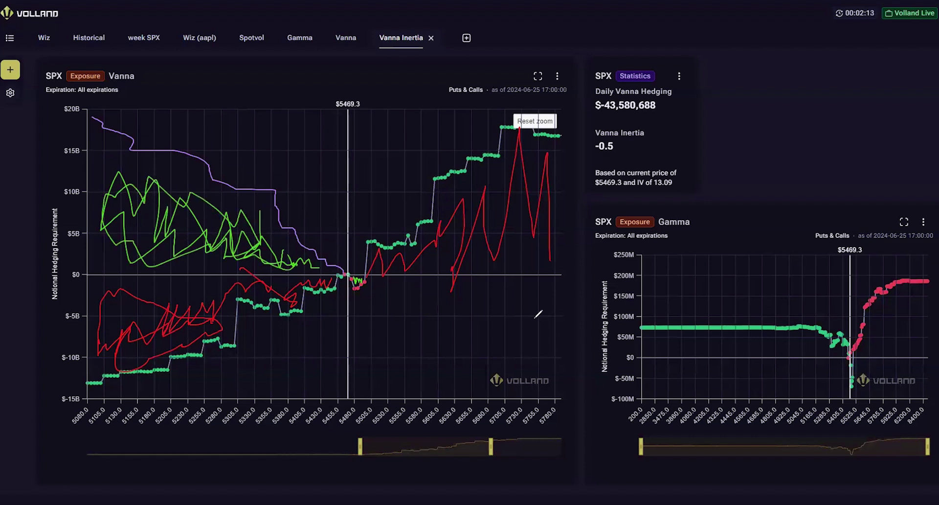